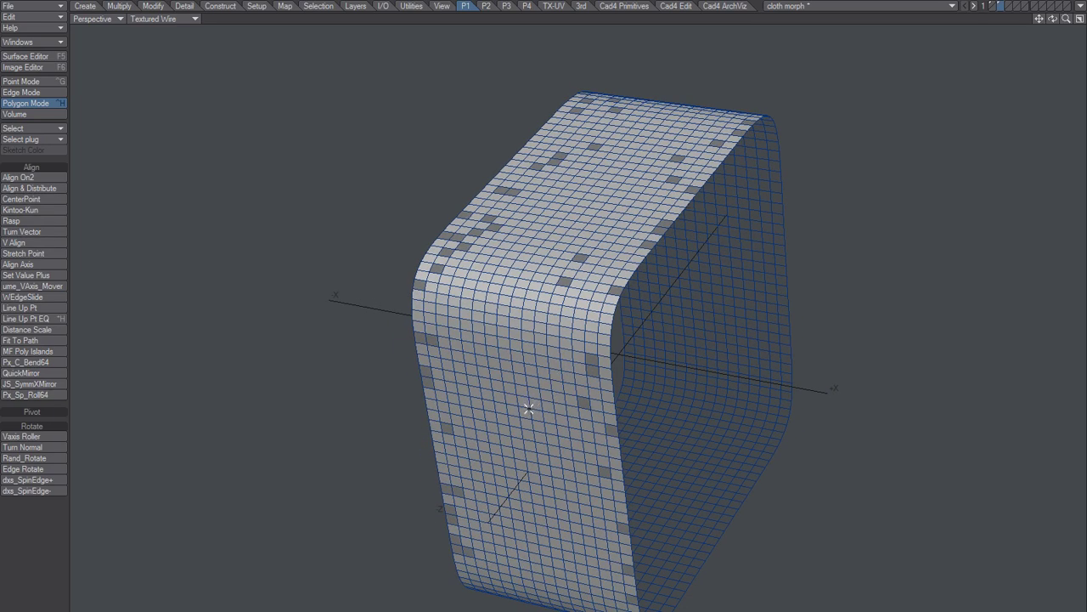
- Triple every cloth quad into triangles, then zoom and orbit to face the cloth's front
key("t")
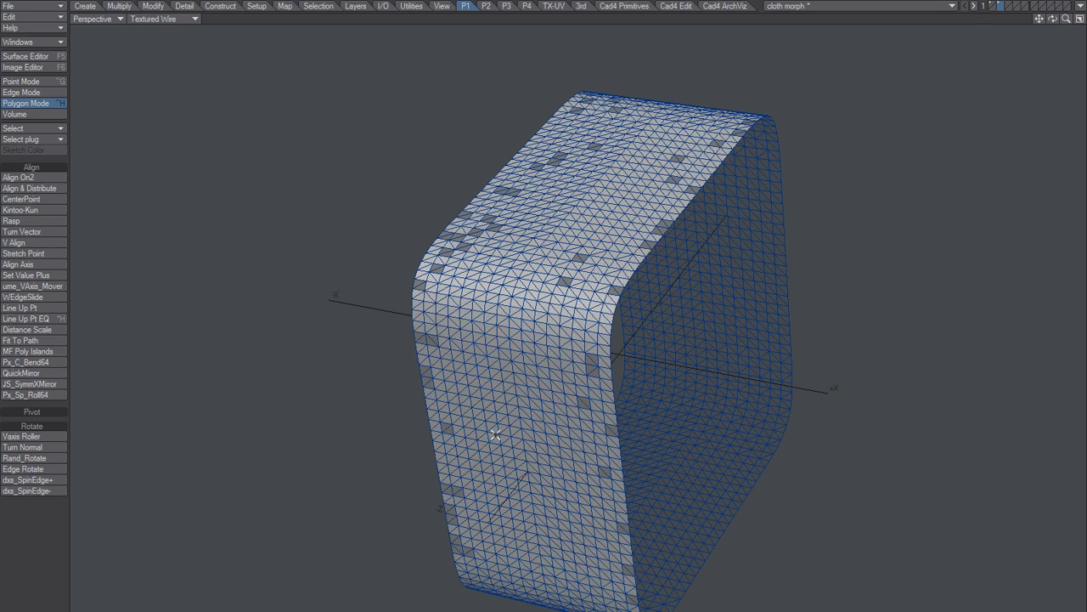
scroll(524, 331, "up", 3)
scroll(534, 333, "up", 2)
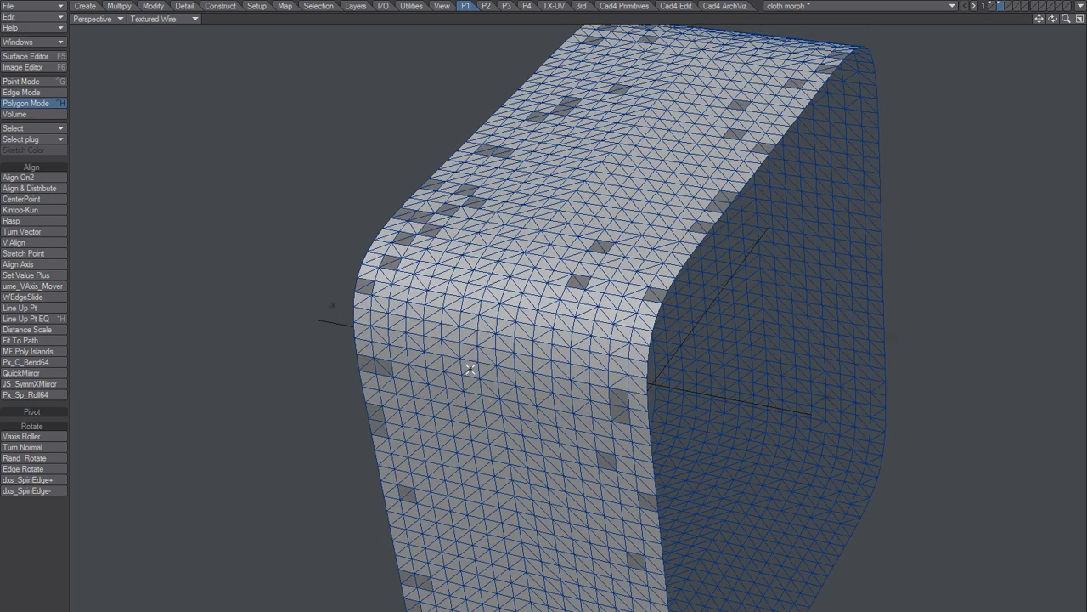
mouse_move(466, 396)
left_mouse_down("alt")
mouse_move(585, 509)
mouse_move(658, 456)
mouse_move(609, 409)
left_mouse_up("alt")
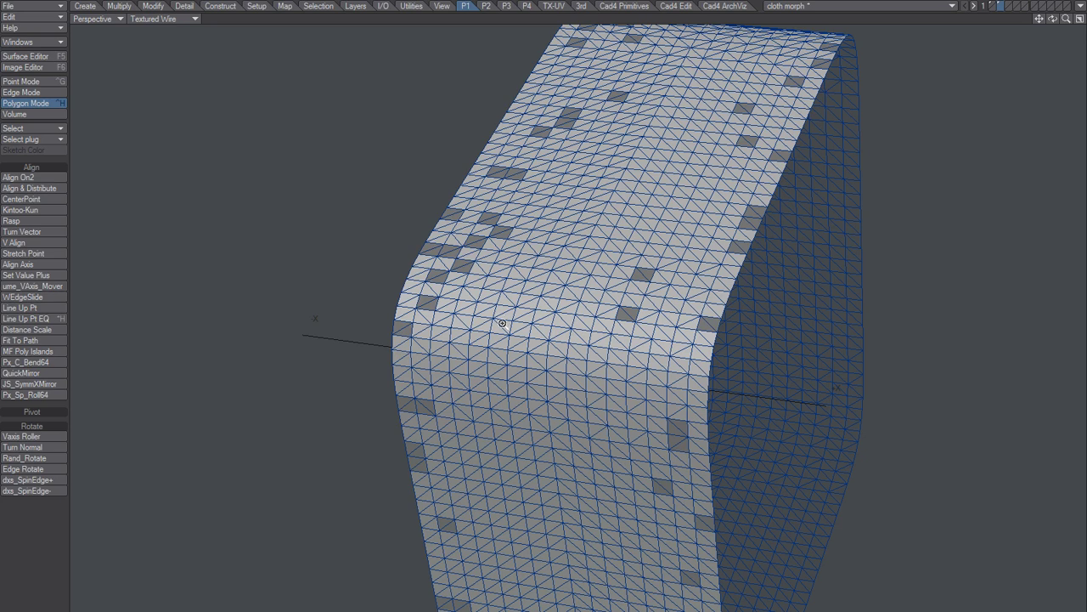
- Select polygons on the cloth's front face and spin their edges twice with dxs_SpinEdge+
left_click_drag(501, 323, 507, 327, "alt")
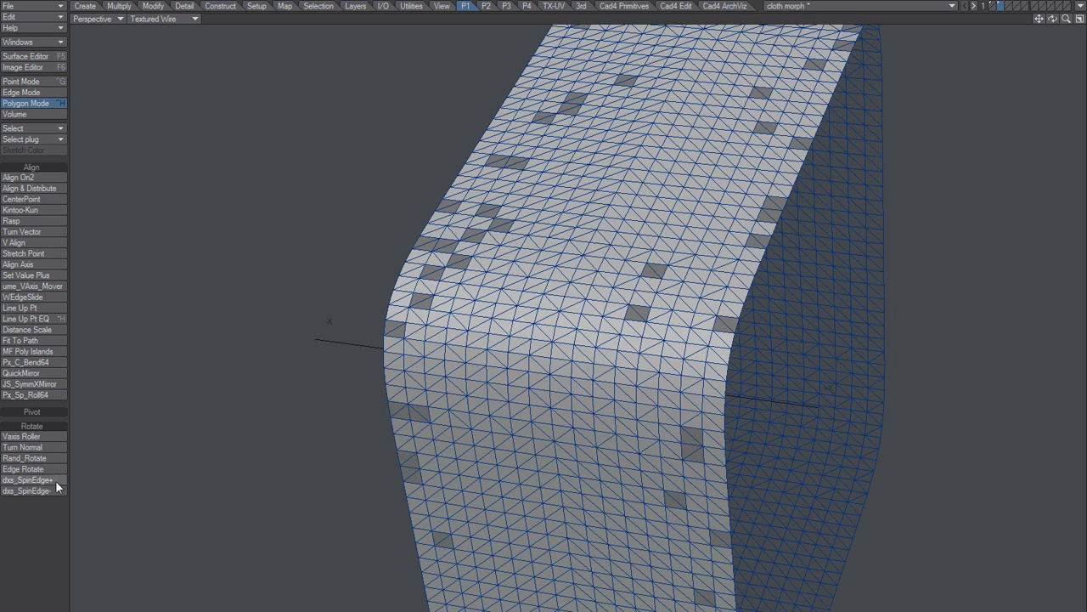
left_click(456, 231)
left_click_drag(651, 471, 675, 463, "alt")
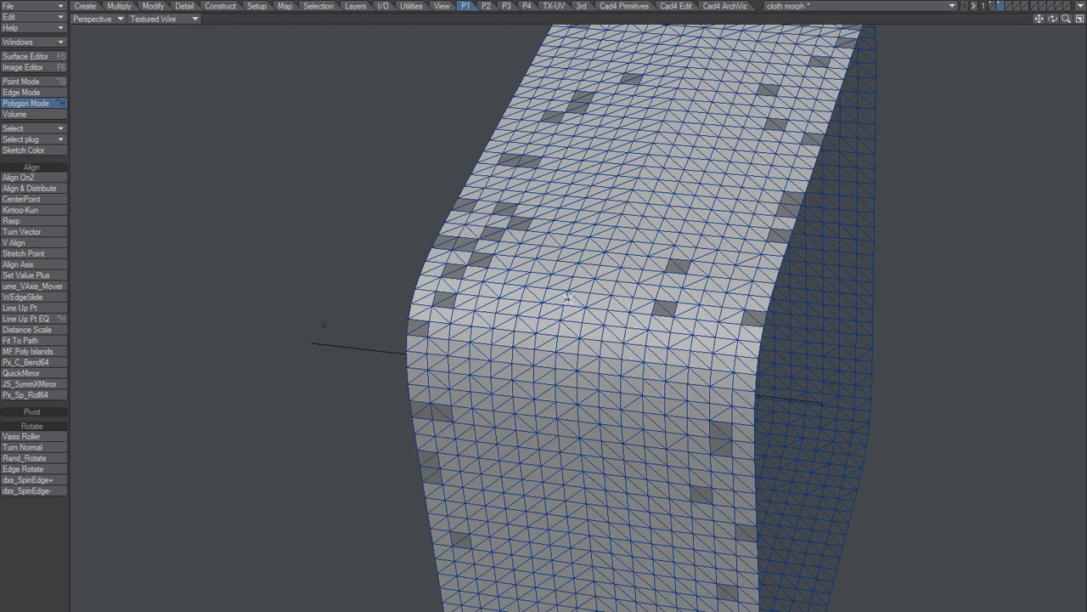
mouse_move(601, 247)
left_mouse_down()
mouse_move(550, 434)
mouse_move(523, 426)
mouse_move(522, 360)
mouse_move(555, 246)
mouse_move(508, 239)
mouse_move(480, 424)
mouse_move(442, 415)
mouse_move(449, 279)
mouse_move(476, 231)
mouse_move(469, 250)
left_mouse_up()
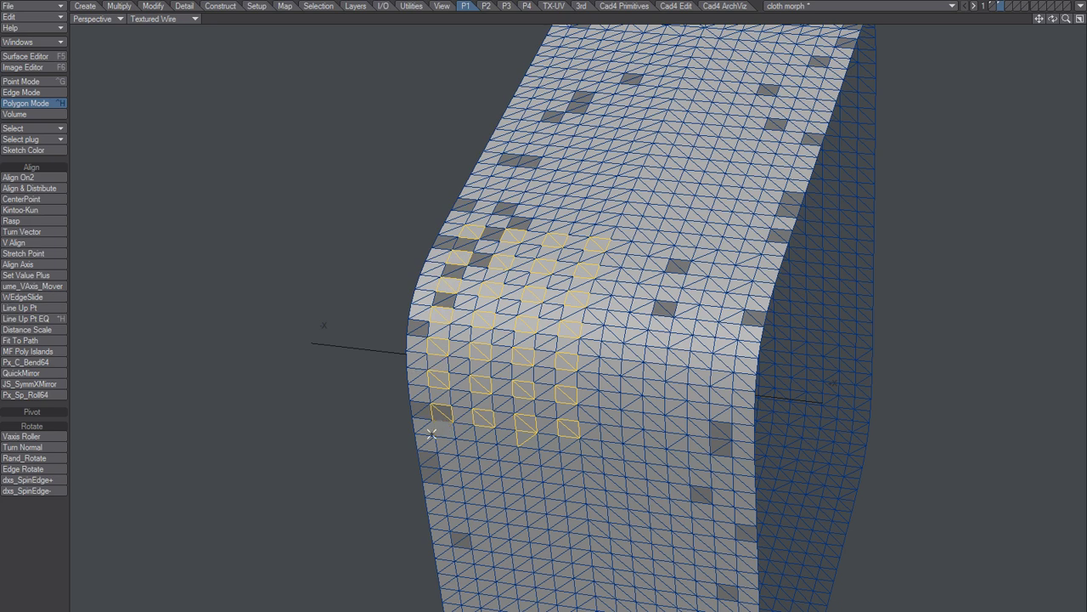
left_click(44, 477)
left_click(361, 396)
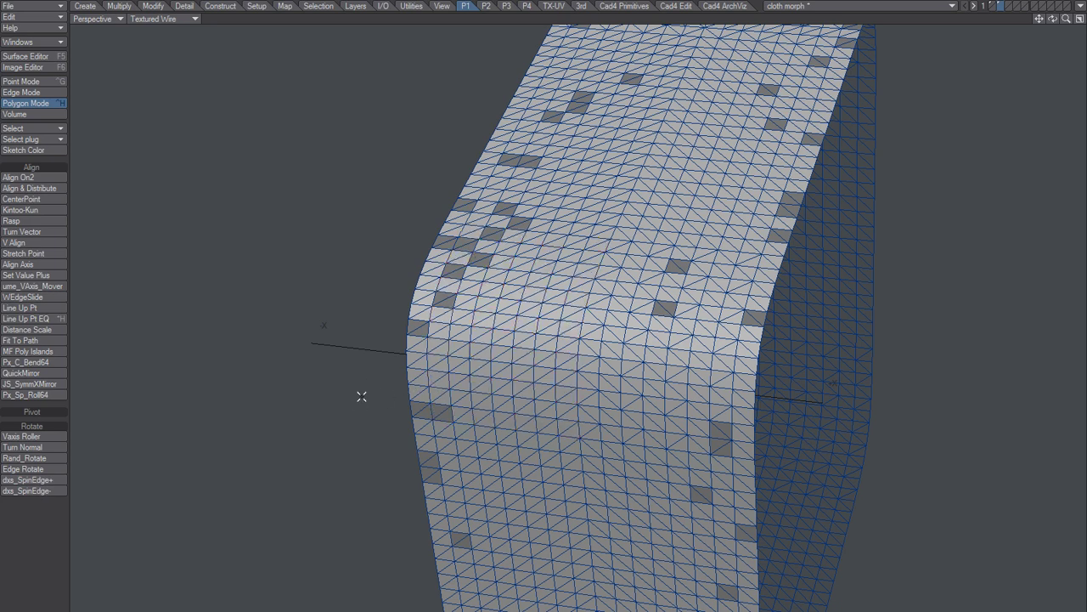
- Orbit around the mesh to check the spun edges, then clear the front-face selection
mouse_move(681, 460)
left_mouse_down("alt")
mouse_move(617, 504)
mouse_move(565, 377)
left_mouse_up("alt")
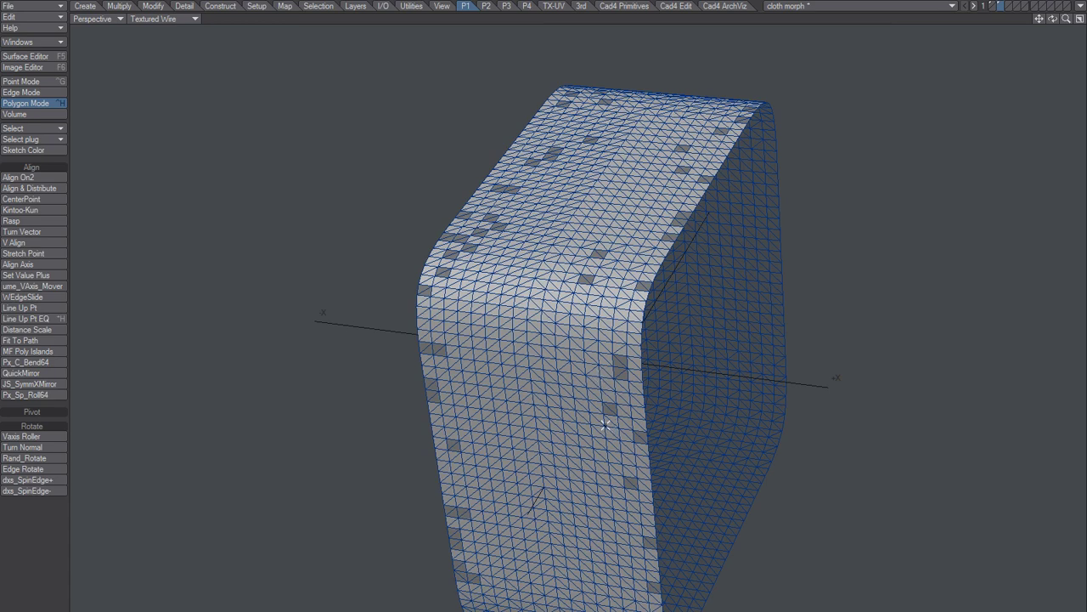
mouse_move(606, 411)
left_mouse_down("alt")
mouse_move(585, 532)
mouse_move(565, 466)
left_mouse_up("alt")
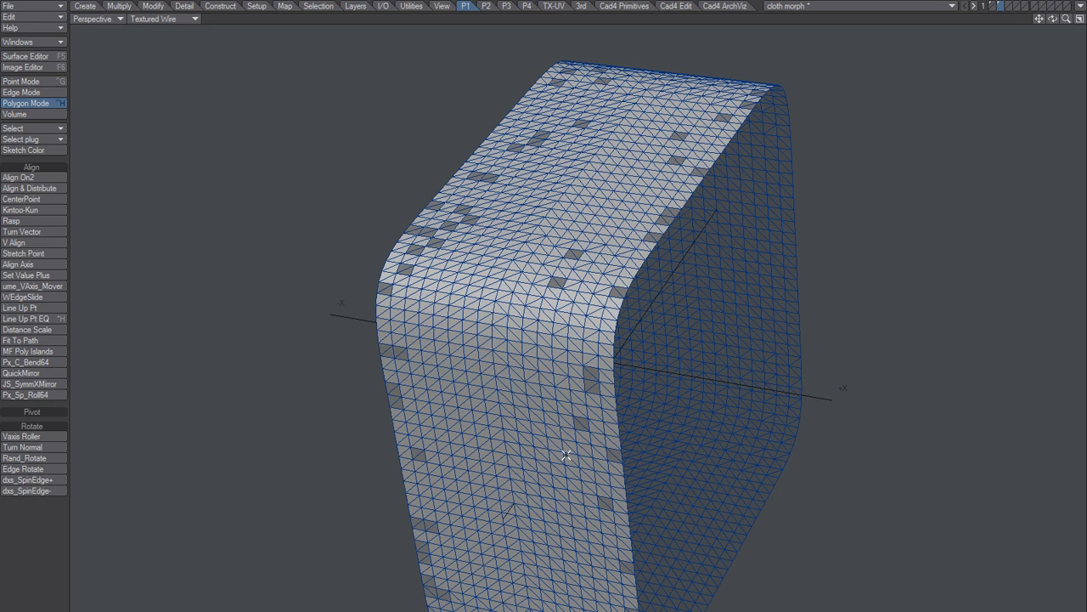
left_click_drag(607, 347, 604, 355, "alt")
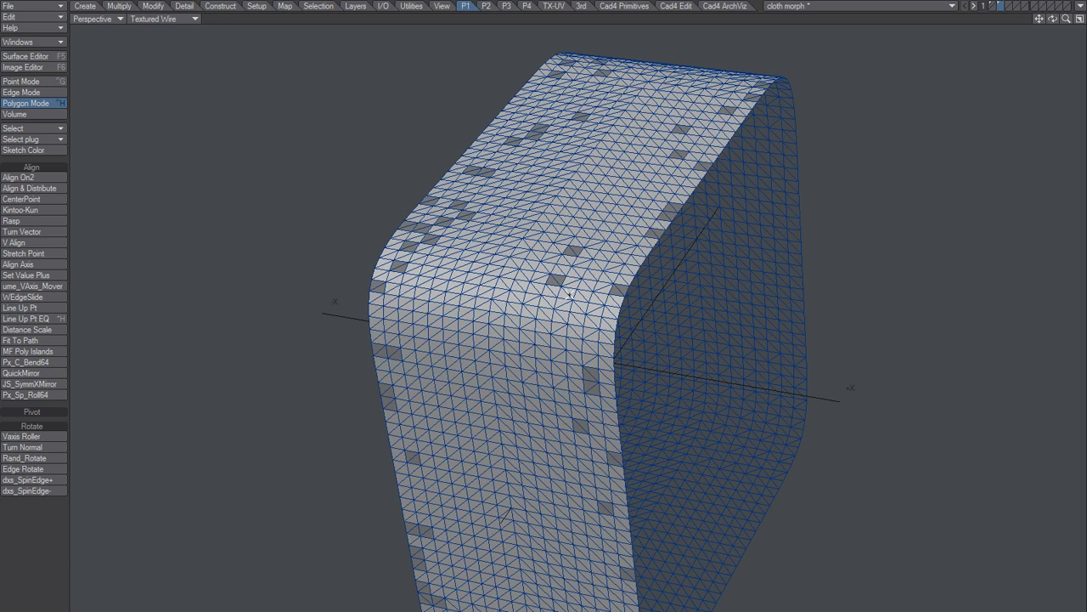
left_click_drag(561, 247, 607, 314)
left_click(772, 260)
- Undo the triangulation and move to an empty layer with the cloth as background
key("ctrl+z")
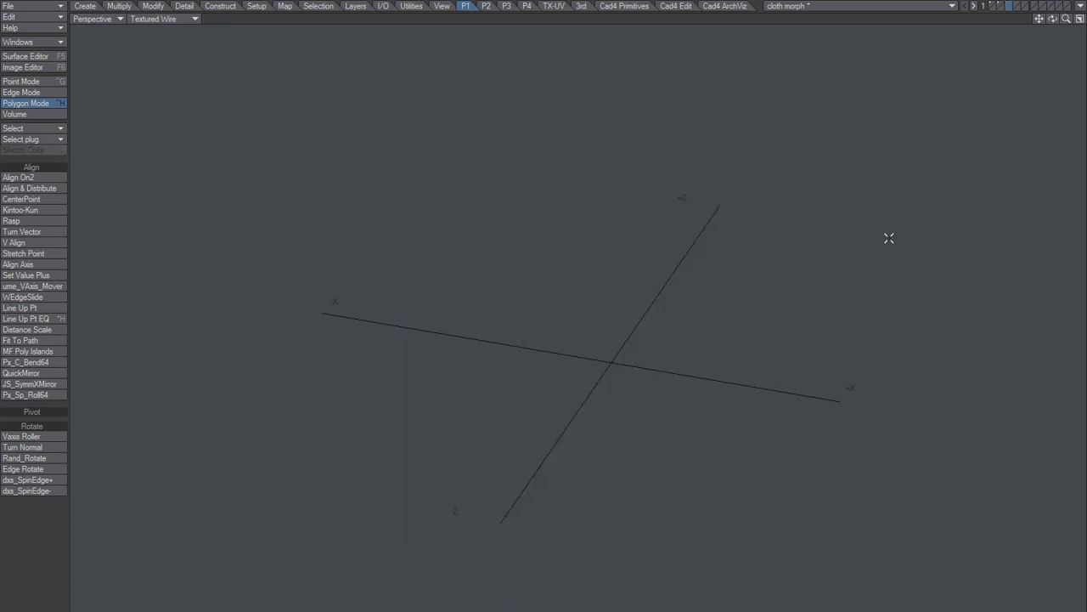
scroll(601, 407, "down", 3)
left_click_drag(530, 476, 565, 397, "alt")
left_click_drag(623, 326, 623, 337, "alt")
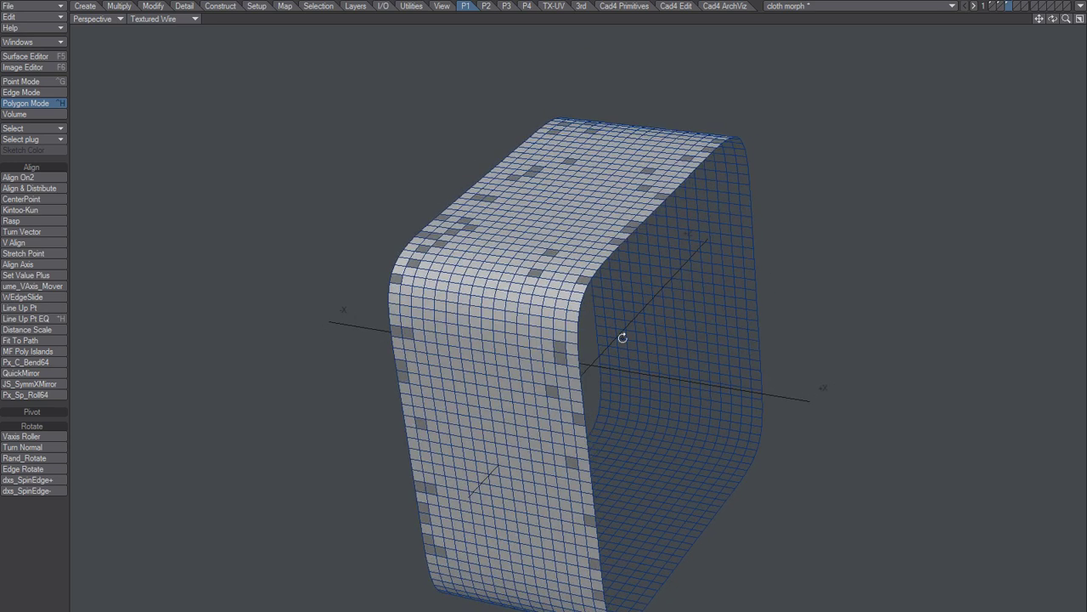
left_click(1017, 6)
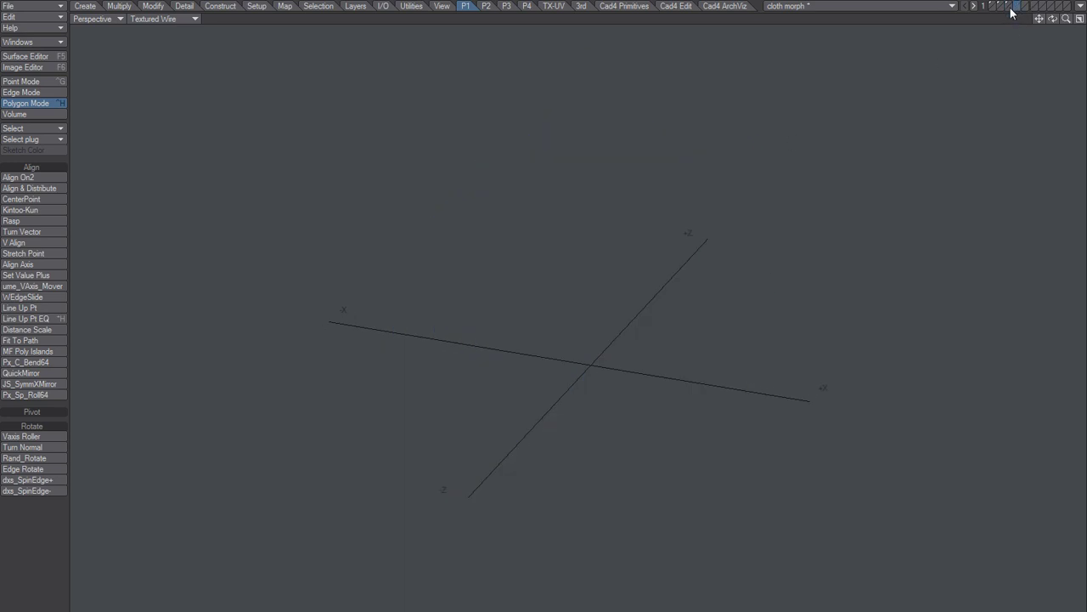
left_click(1008, 5)
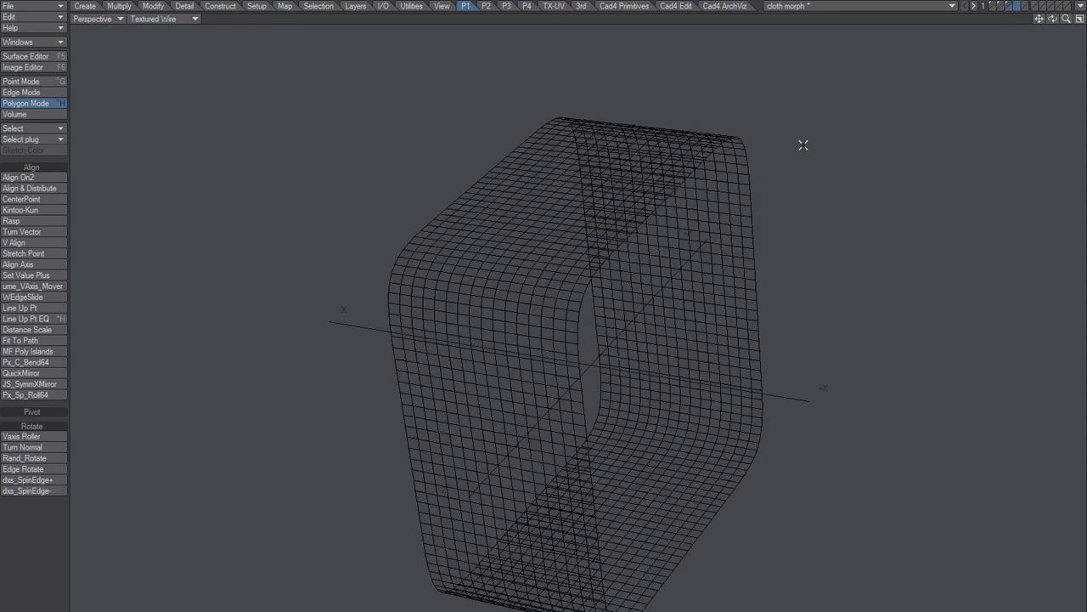
- Create a box with the Numeric Box Tool and delete its two end faces
key("n")
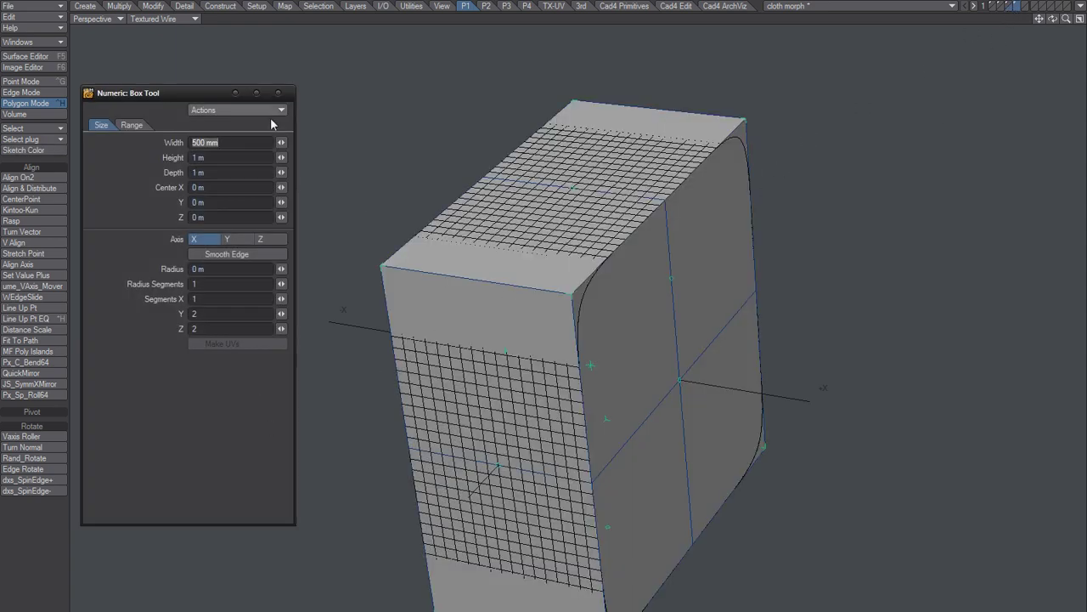
left_click(276, 93)
left_click_drag(628, 323, 638, 382, "alt")
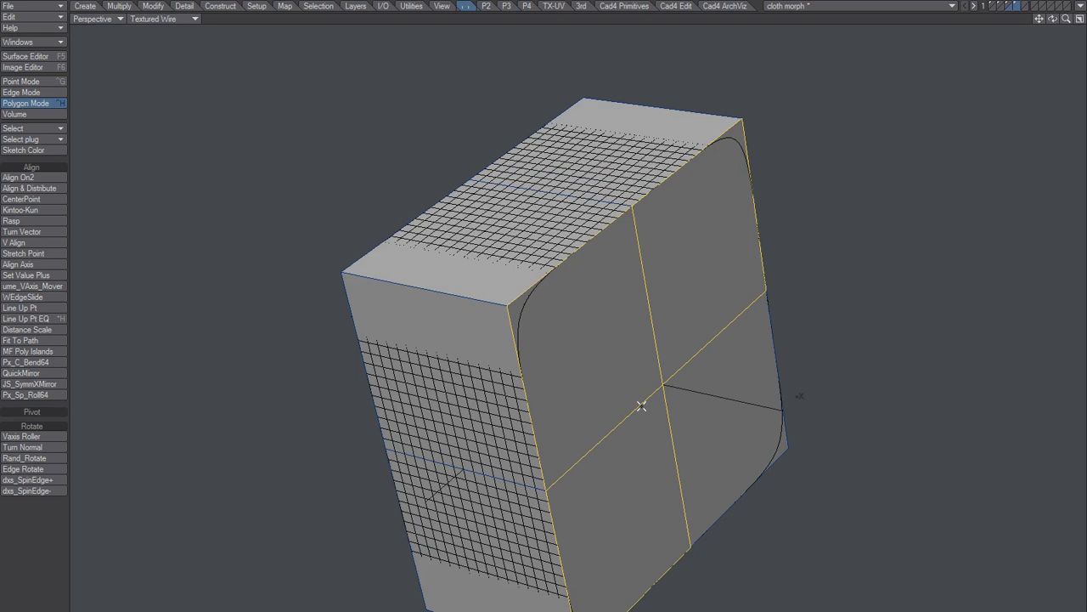
key("Delete")
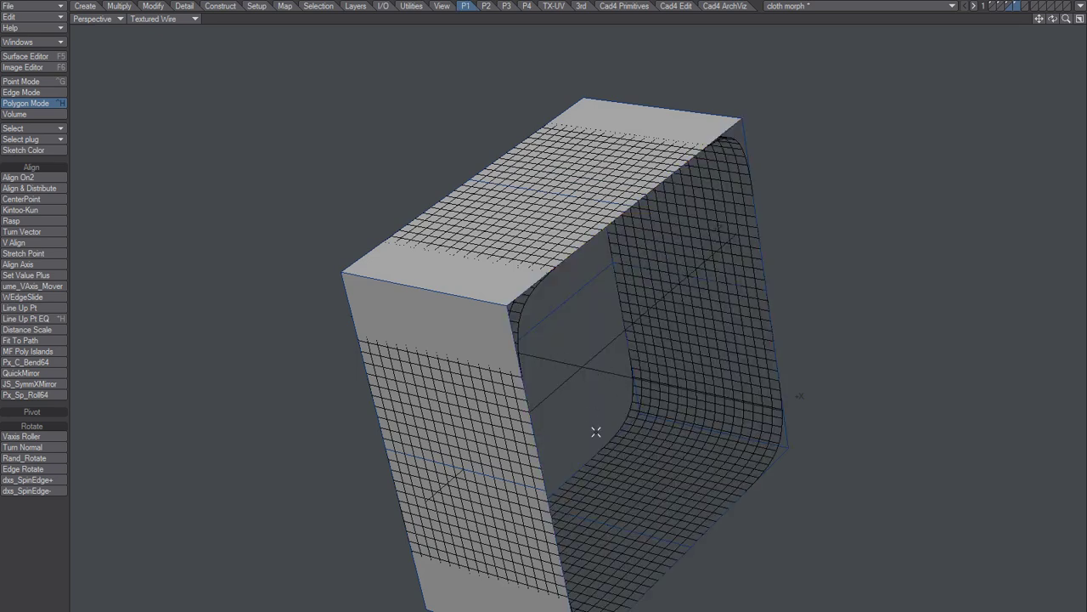
mouse_move(590, 456)
left_mouse_down("alt")
mouse_move(542, 421)
mouse_move(595, 432)
left_mouse_up("alt")
left_click(509, 348)
key("Delete")
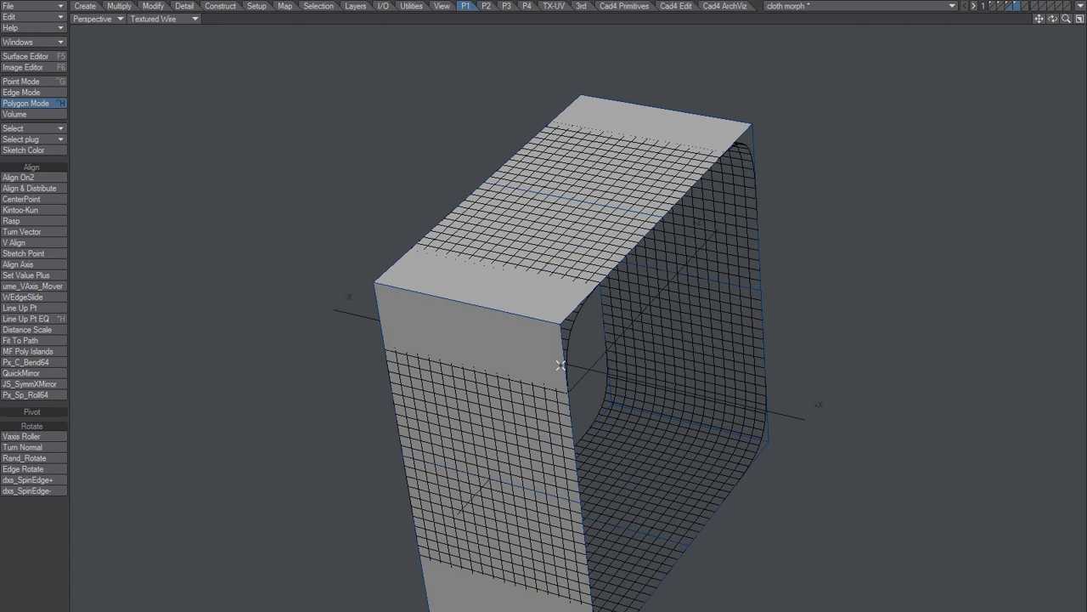
- Subdivide the open-ended box (Faceted) twice into a dense quad grid
key("shift+d")
left_click(667, 138)
key("shift+d")
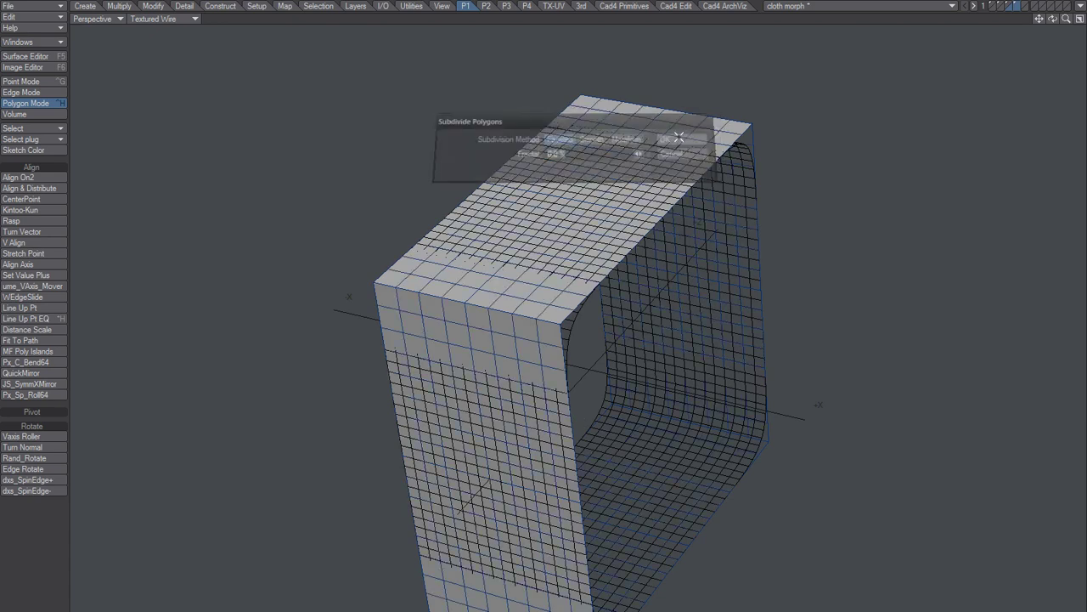
left_click(673, 138)
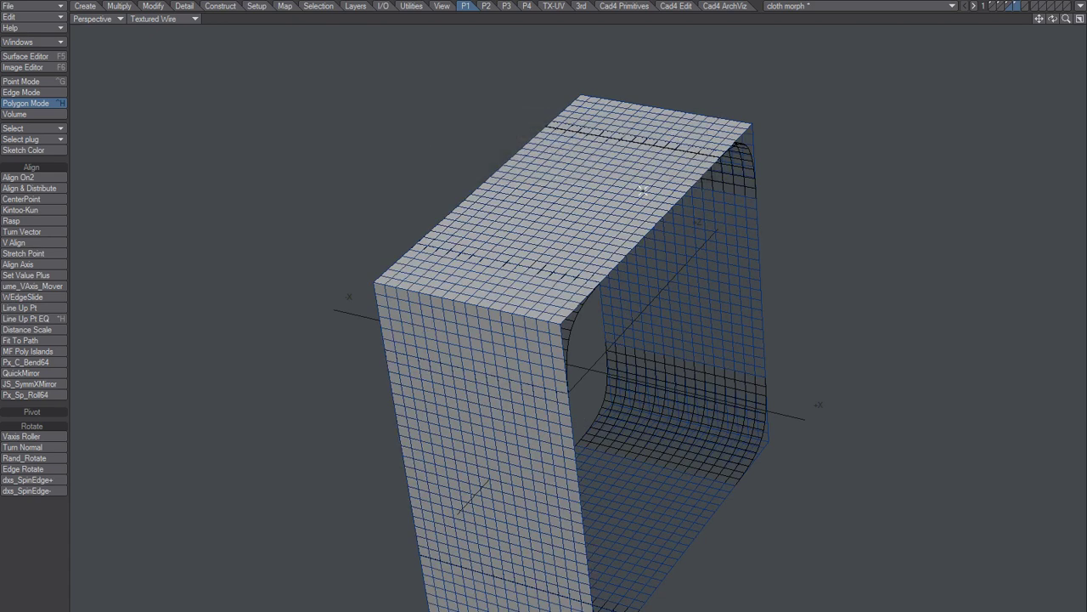
left_click_drag(610, 413, 553, 390, "alt")
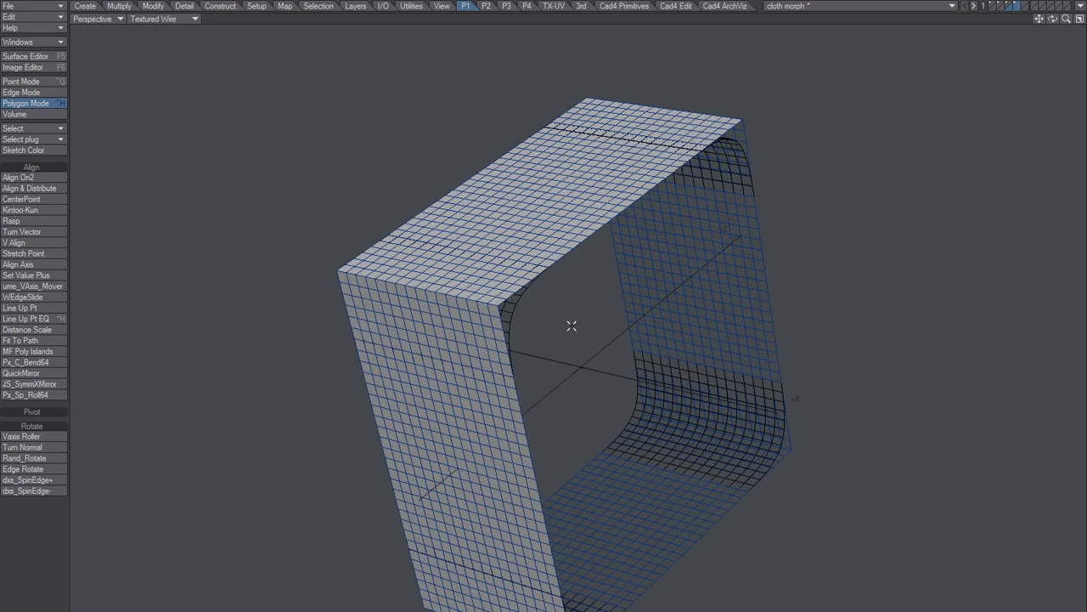
- HeatShrink the box at 100% Amount, then Triple the rounded tube into triangles
key("n")
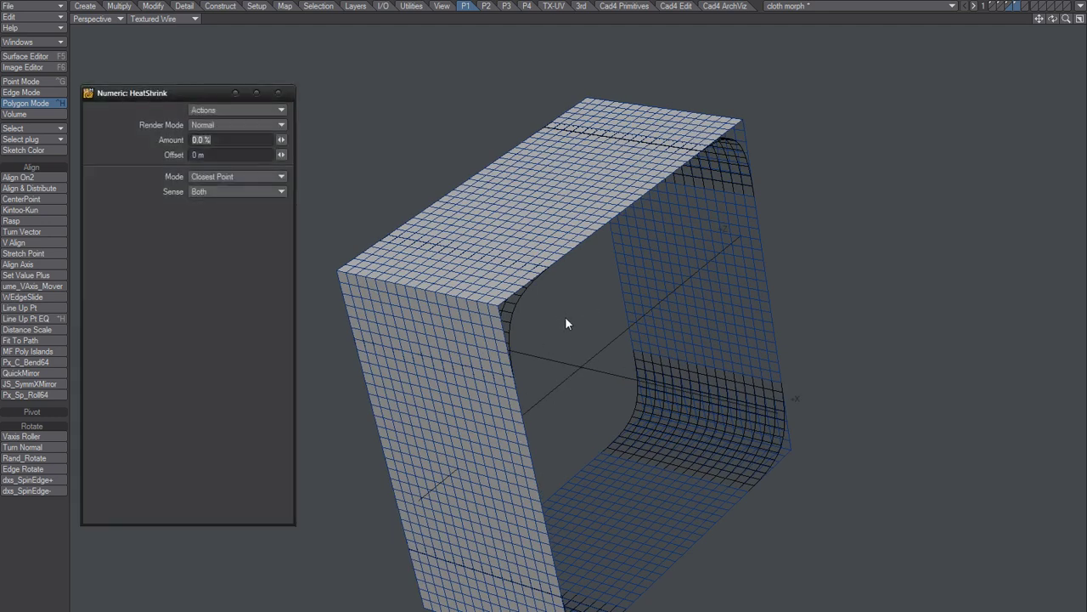
type("99")
key("Tab")
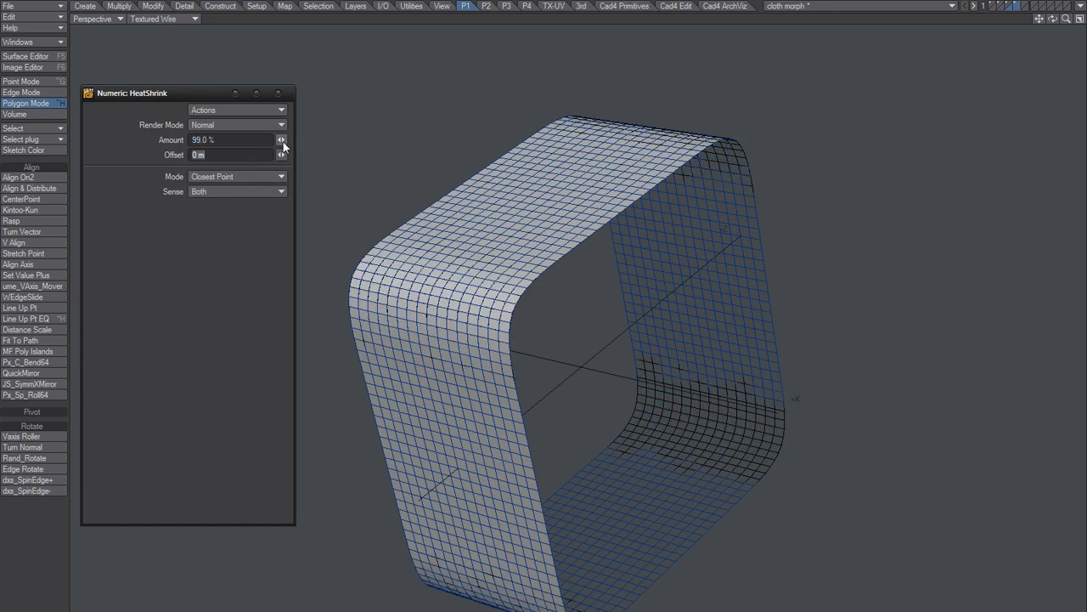
left_click_drag(281, 139, 397, 132)
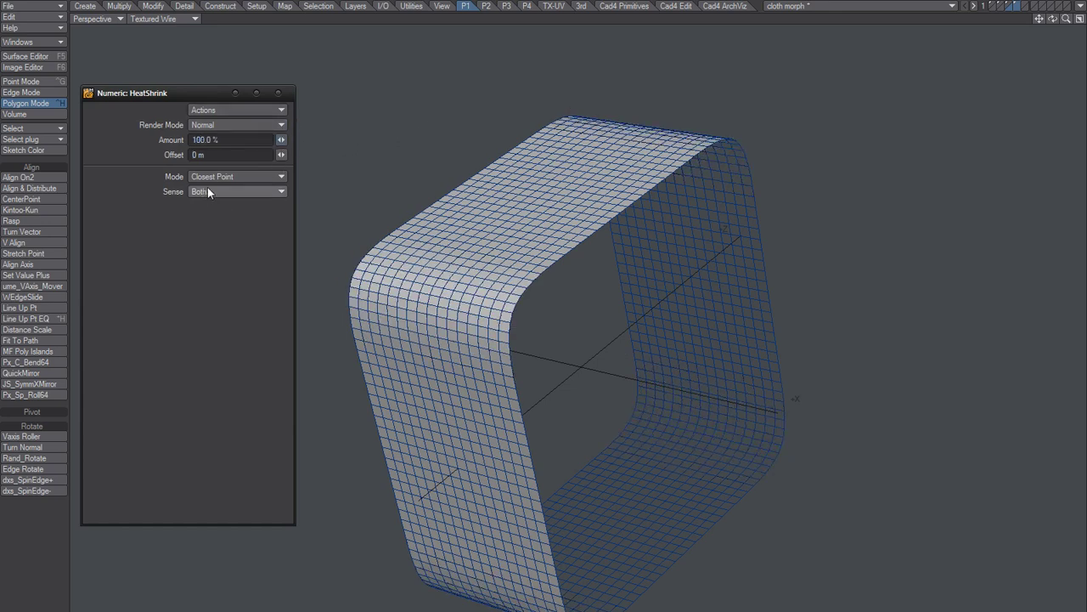
key("n")
left_click(380, 257)
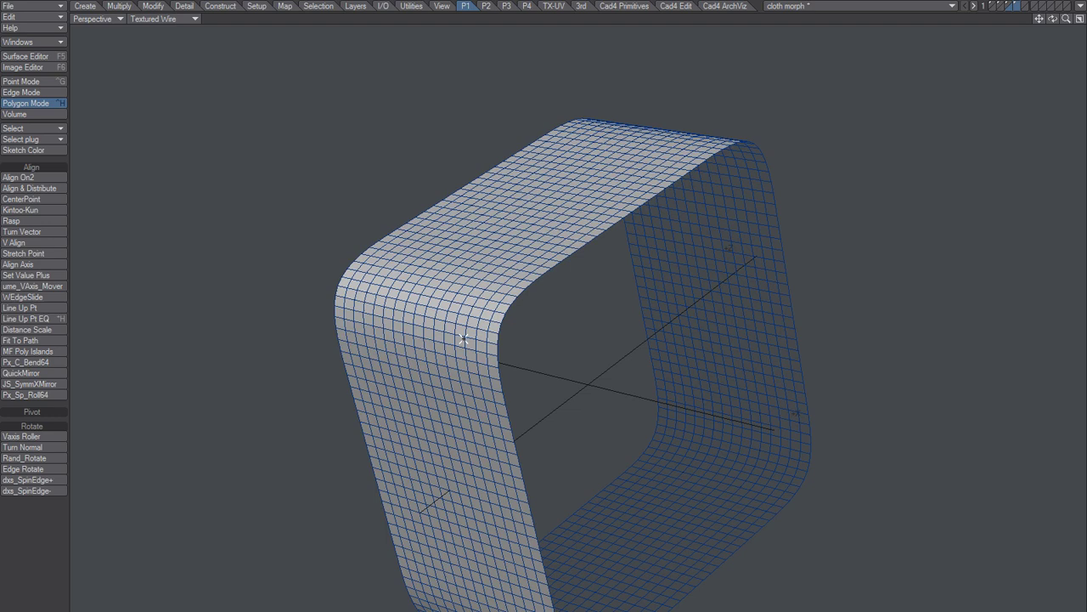
key("t")
mouse_move(469, 341)
left_mouse_down("alt")
mouse_move(524, 454)
mouse_move(569, 456)
mouse_move(562, 480)
mouse_move(577, 440)
mouse_move(557, 441)
mouse_move(552, 456)
mouse_move(517, 449)
mouse_move(524, 424)
left_mouse_up("alt")
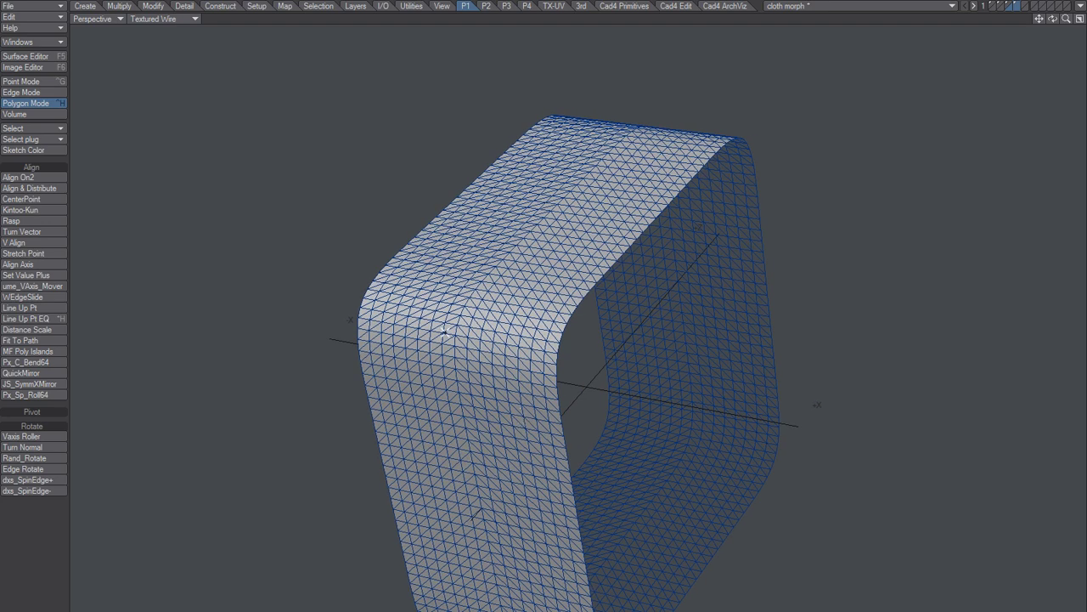
- Revert to the sharp box, triangulate it, and HeatShrink it at 100% Amount
key("u")
key("u")
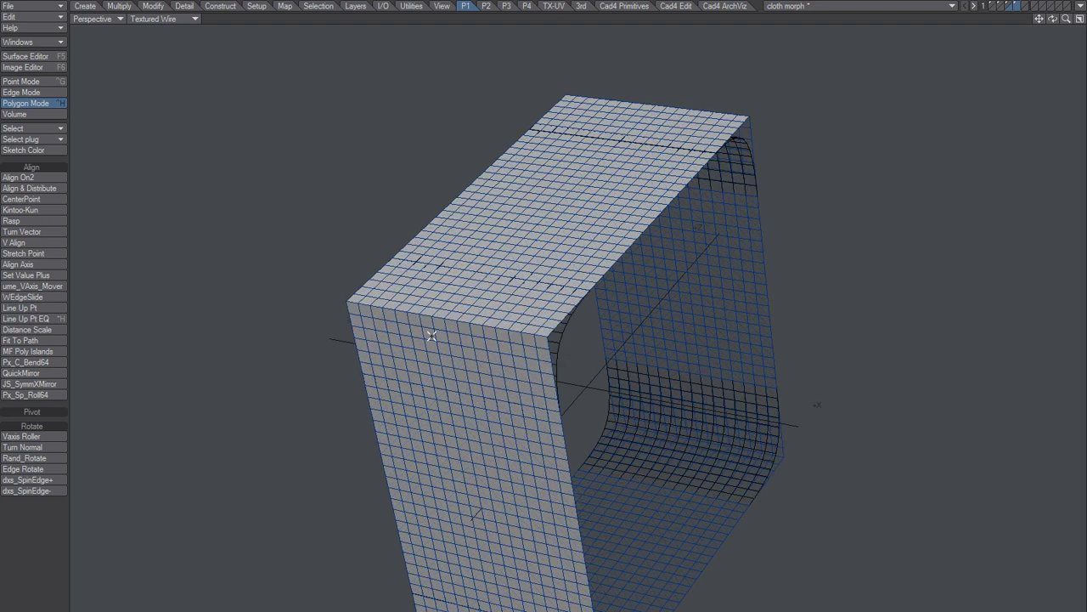
key("shift+u")
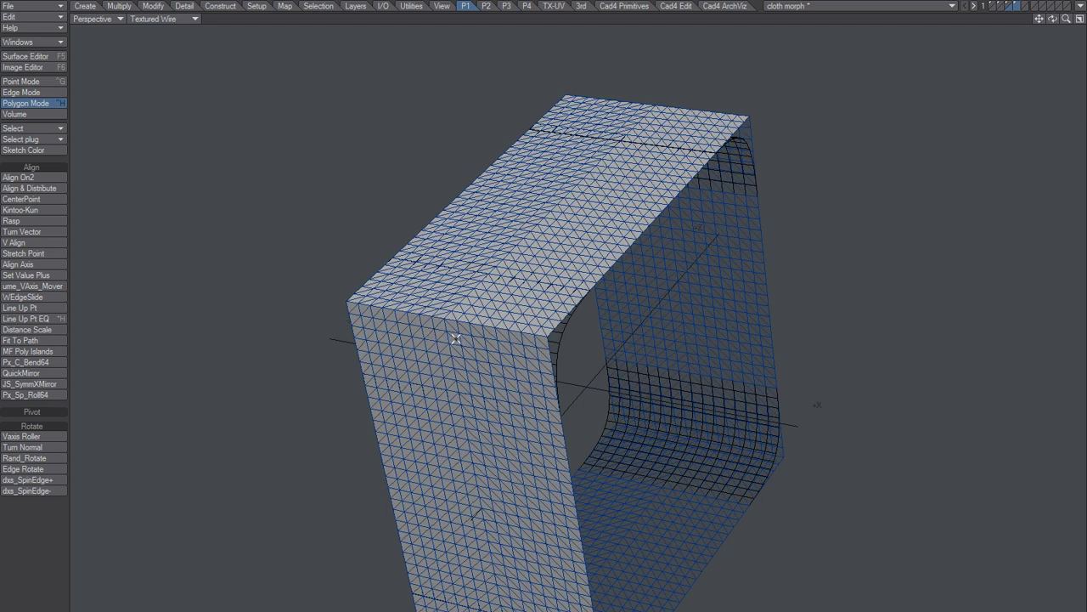
type("n")
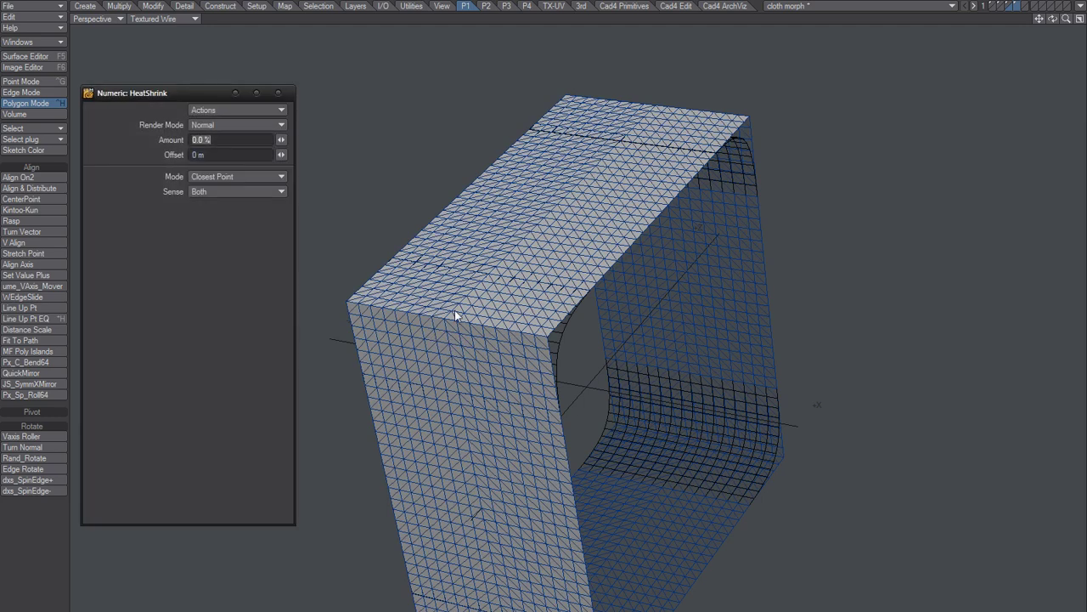
type("99")
key("Tab")
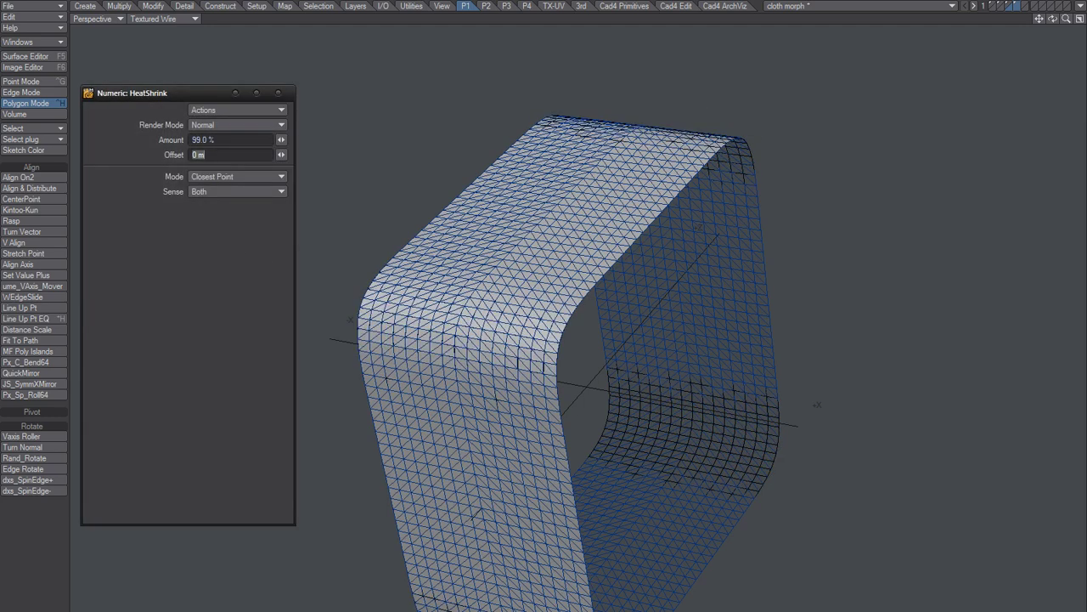
left_click(281, 139)
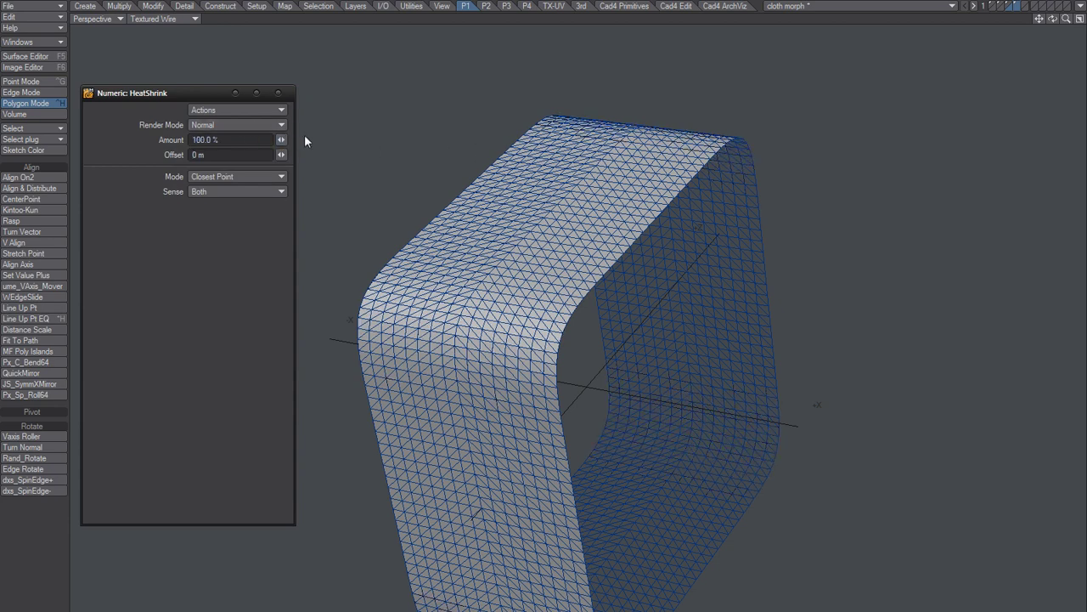
left_click(279, 94)
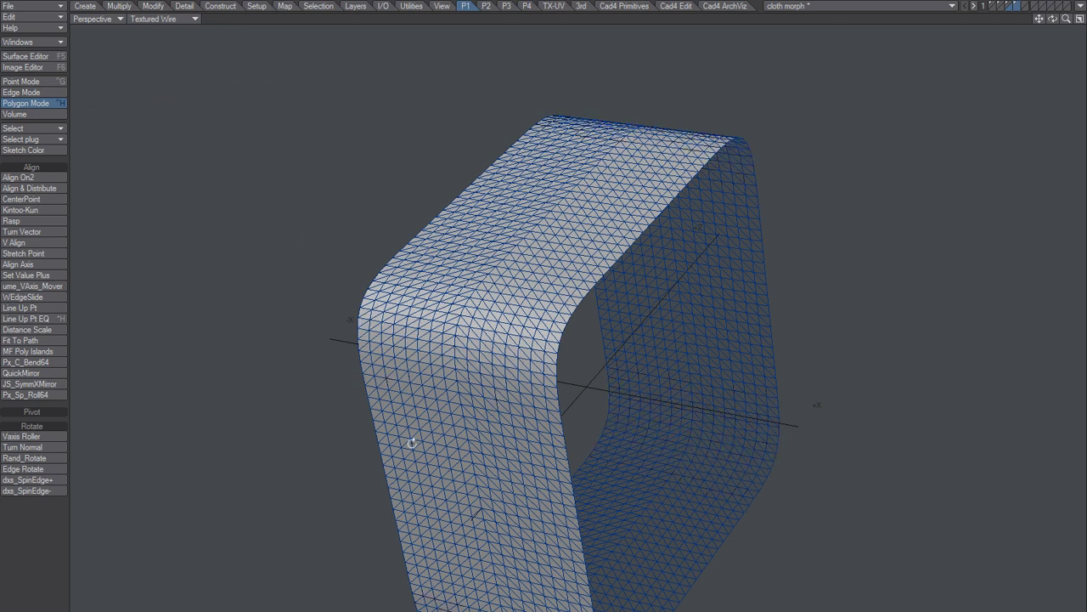
mouse_move(413, 440)
left_mouse_down()
mouse_move(435, 357)
mouse_move(461, 319)
left_mouse_up()
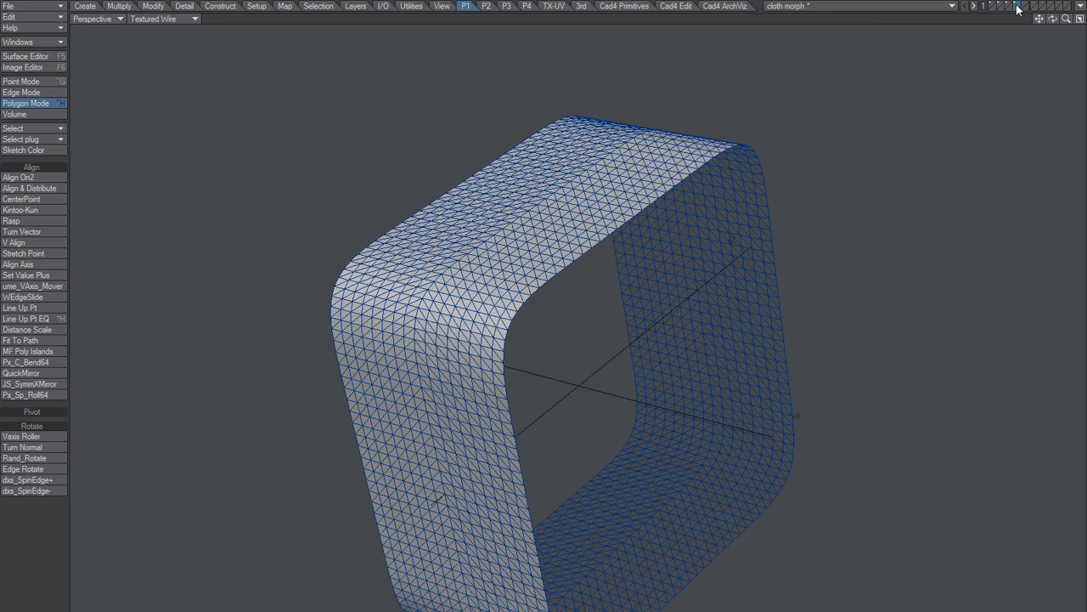
mouse_move(718, 198)
left_mouse_down("alt")
mouse_move(475, 495)
mouse_move(598, 433)
mouse_move(587, 462)
mouse_move(545, 370)
left_mouse_up("alt")
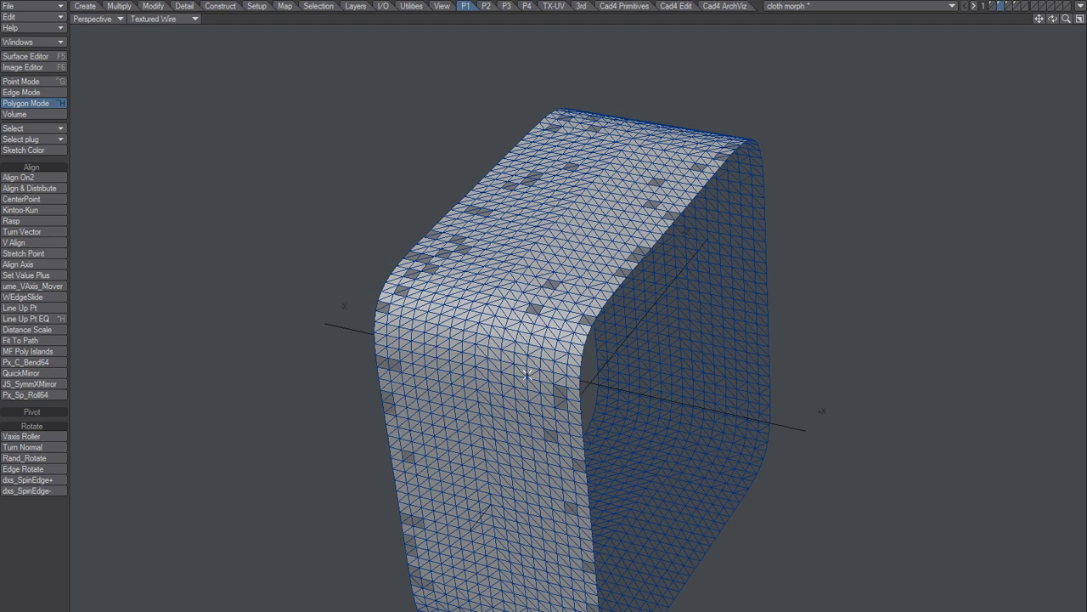
- Compare triangulated and quad shrink results with undo/redo, ending on the rounded quad grid
key("ctrl+z")
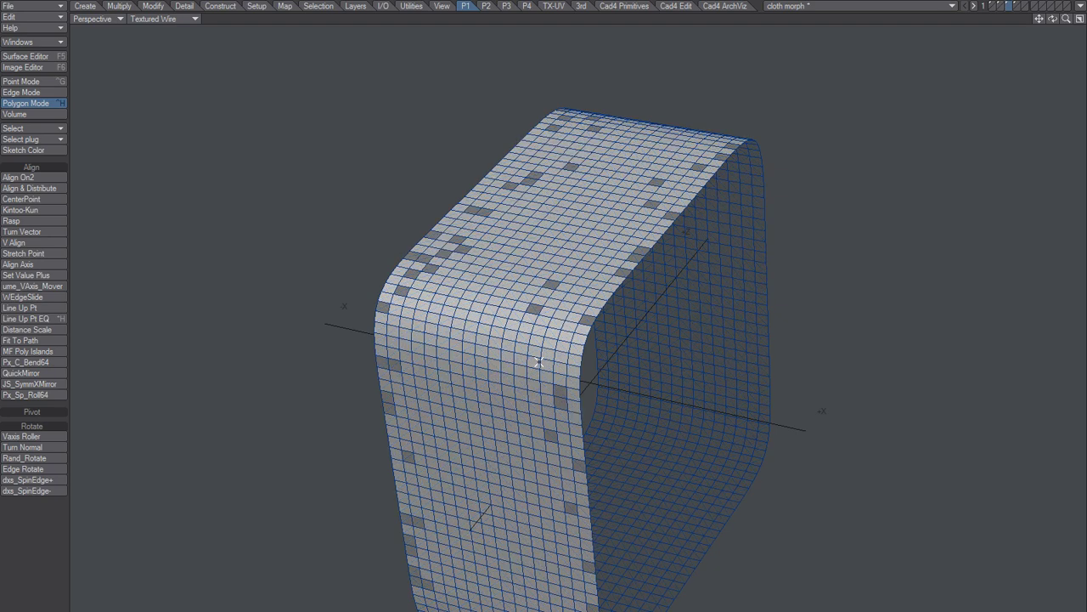
key("ctrl+shift+z")
mouse_move(535, 383)
left_mouse_down("alt")
mouse_move(567, 383)
mouse_move(528, 398)
left_mouse_up("alt")
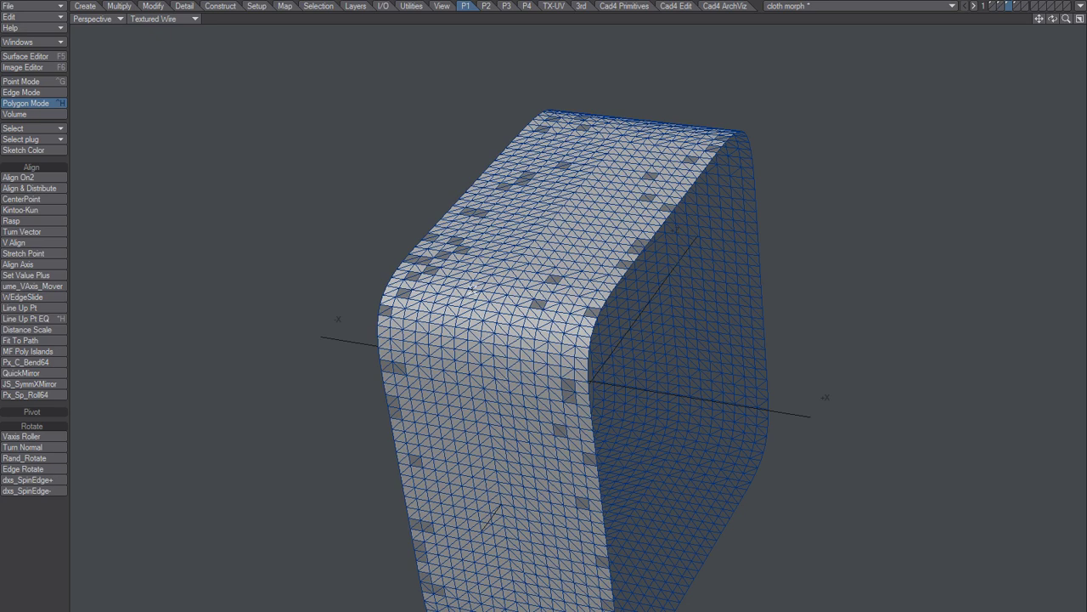
mouse_move(522, 327)
left_mouse_down("alt")
mouse_move(607, 376)
mouse_move(515, 382)
left_mouse_up("alt")
key("ctrl+z")
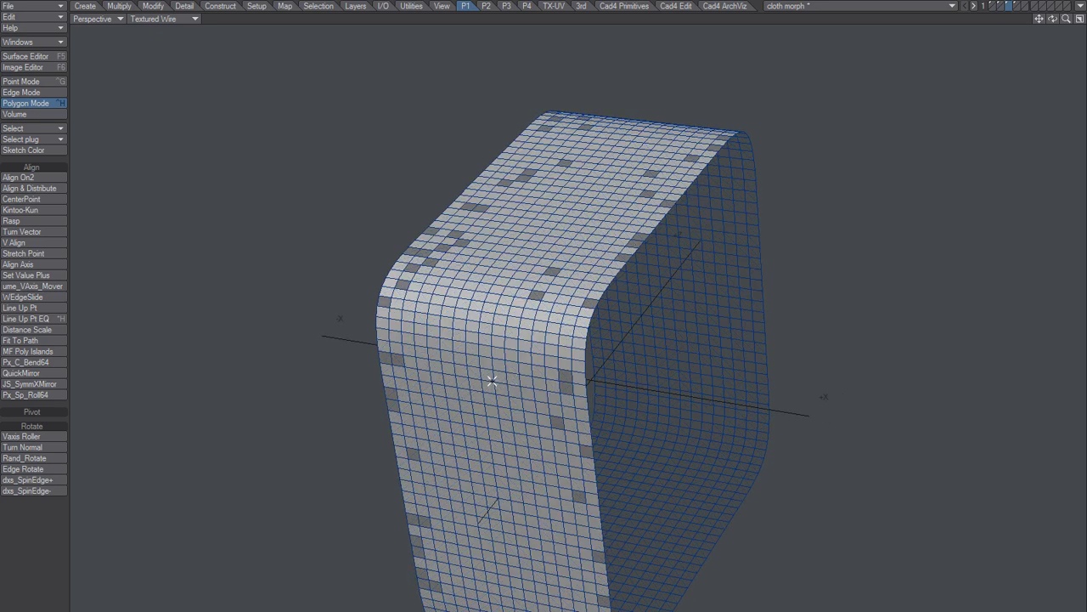
mouse_move(498, 368)
left_mouse_down("alt")
mouse_move(538, 456)
mouse_move(453, 446)
mouse_move(481, 436)
left_mouse_up("alt")
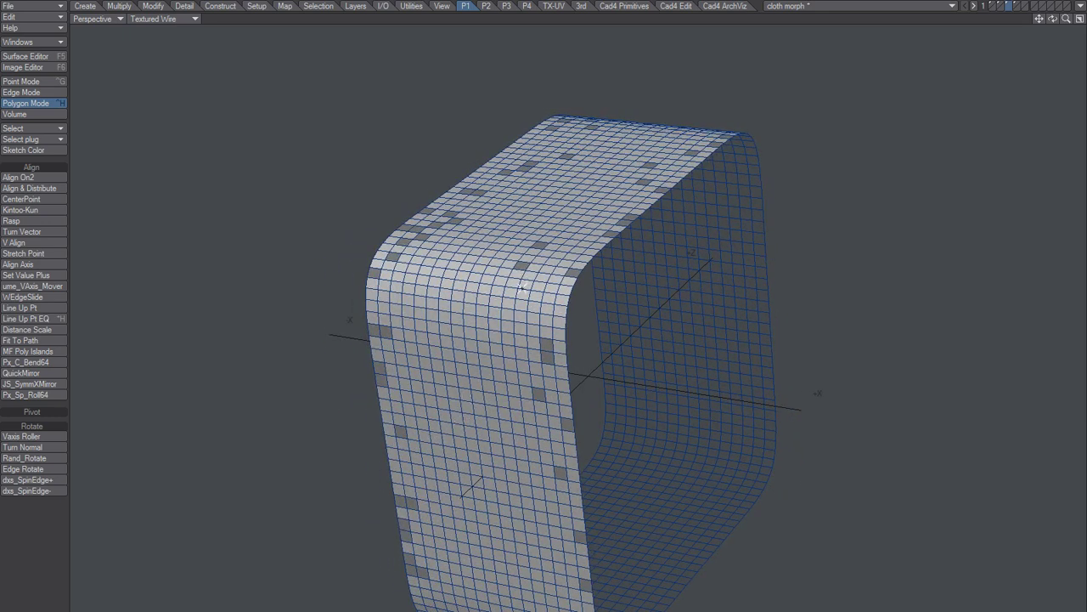
- Triple the rounded tube and select four faces on its front wall
key("shift+t")
left_click_drag(446, 345, 482, 356, "ctrl+alt")
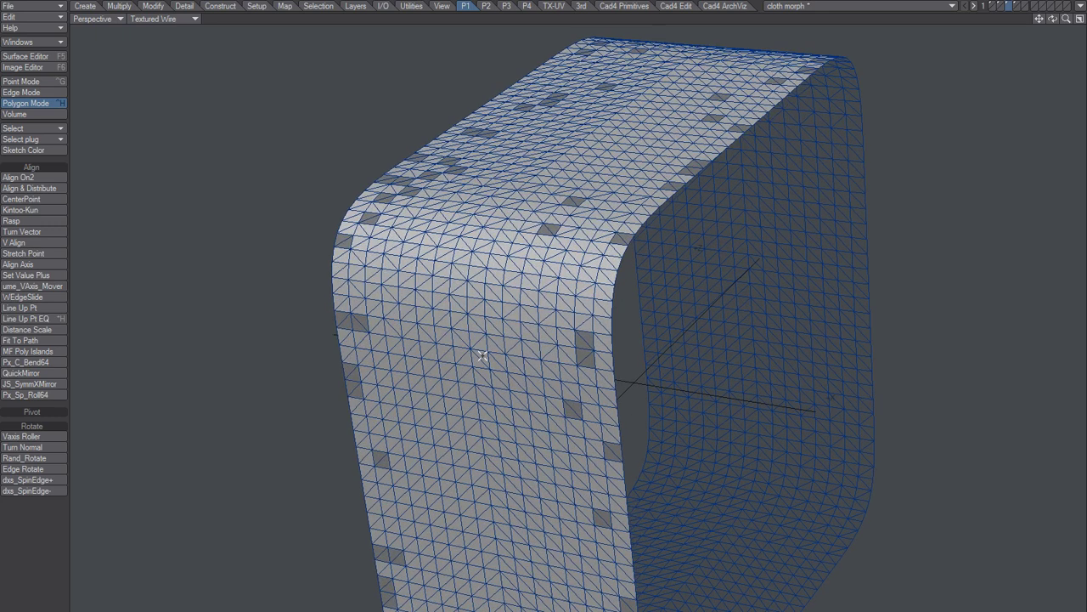
left_click(549, 283)
left_click(585, 290)
left_click(583, 327)
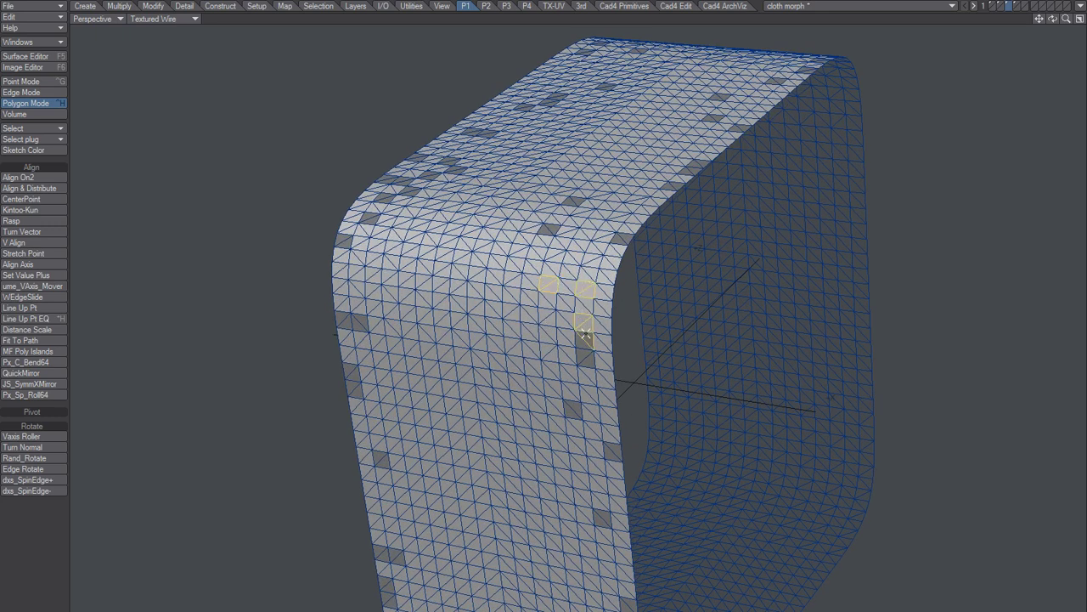
left_click(543, 314)
- Extend the selection with faces below and to the left, then clear it and undo
left_click(584, 357)
left_click(549, 351)
left_click(512, 346)
left_click(511, 311)
left_click(514, 278)
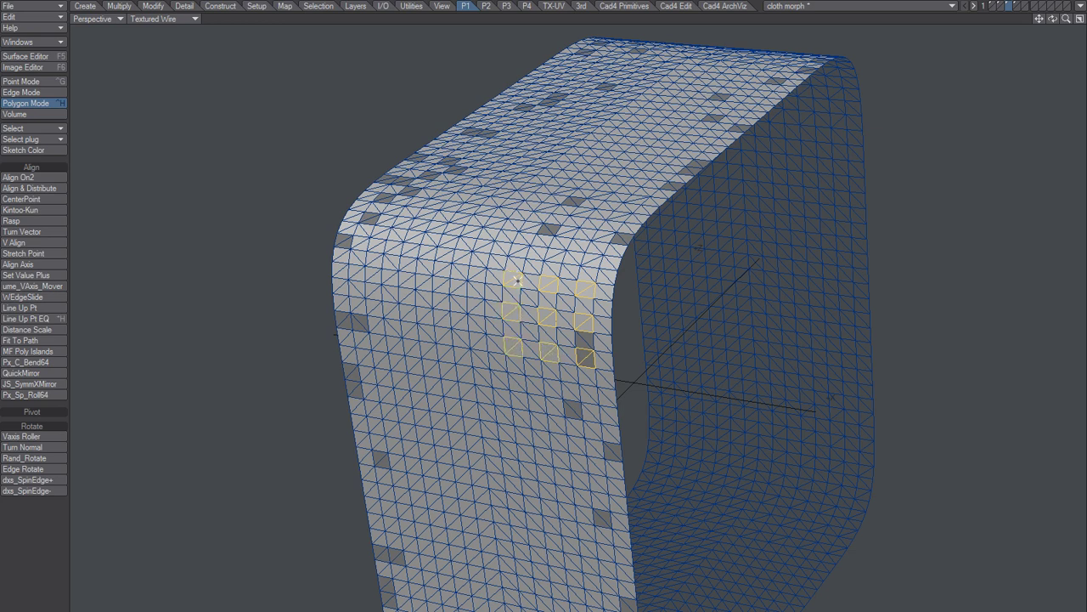
left_click(313, 379)
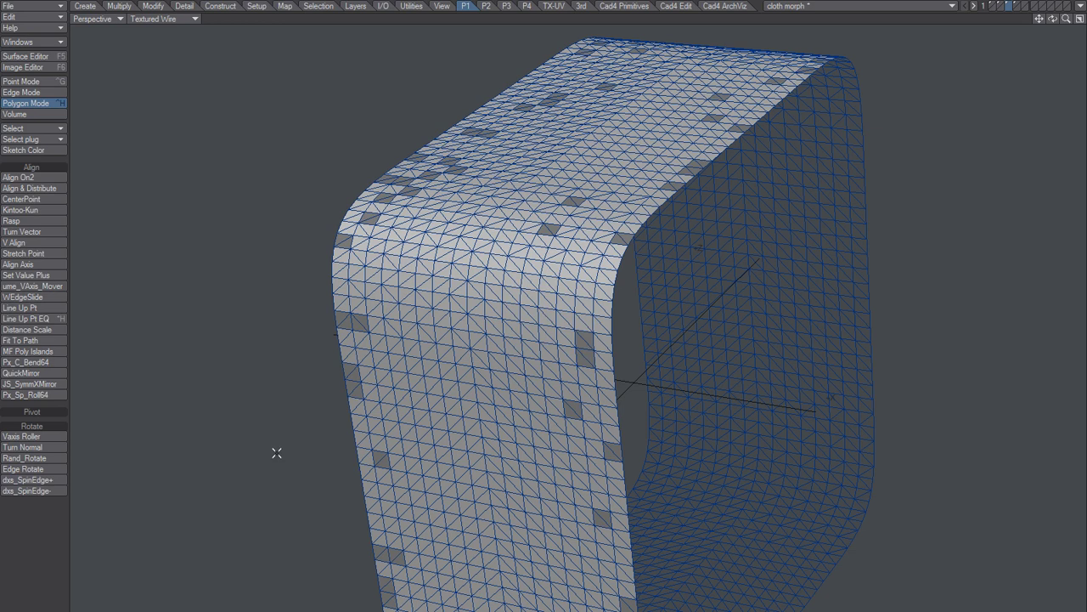
key("ctrl+z")
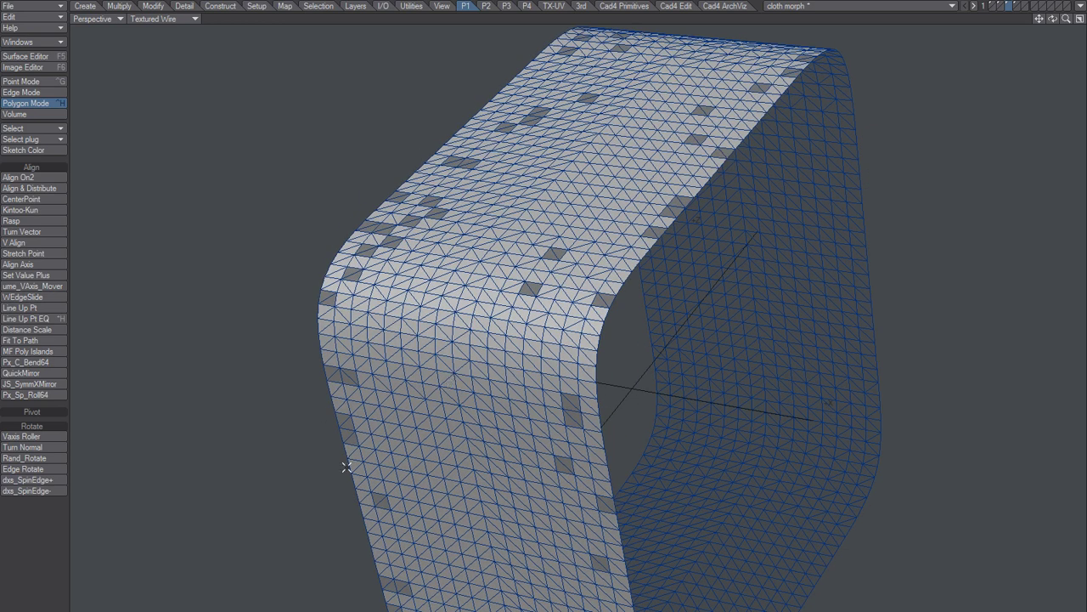